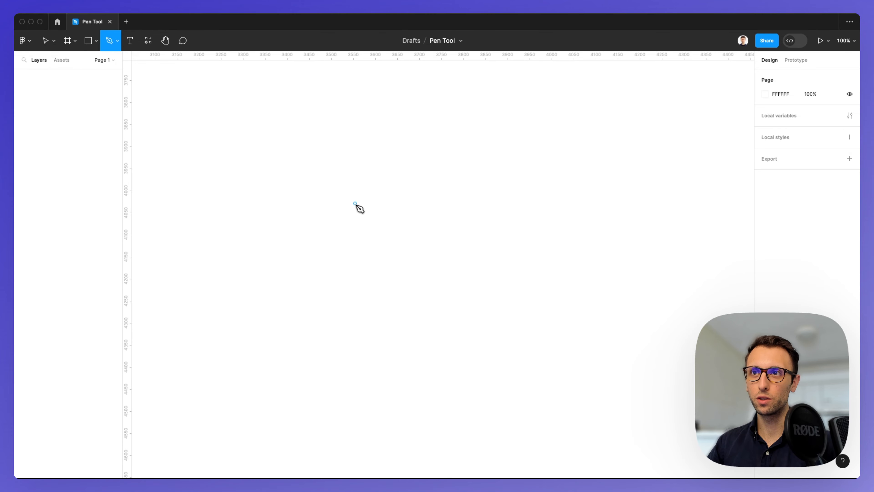
# - Draw a closed five-point polygon with the Pen tool and finish the path
pyautogui.click(354, 203)
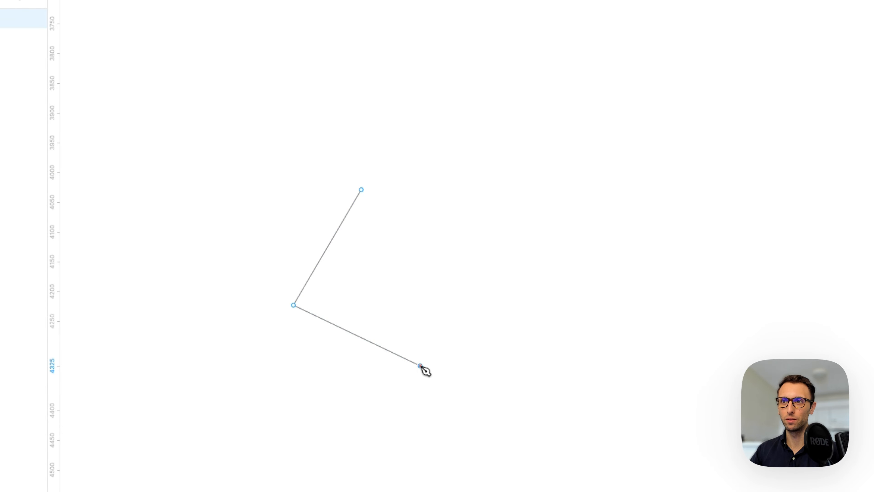
pyautogui.click(490, 138)
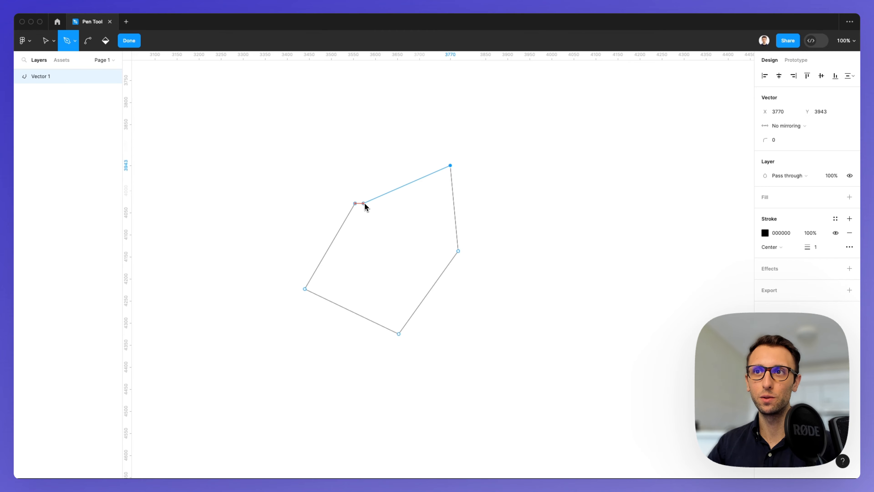
pyautogui.moveTo(363, 204); pyautogui.dragTo(362, 204)
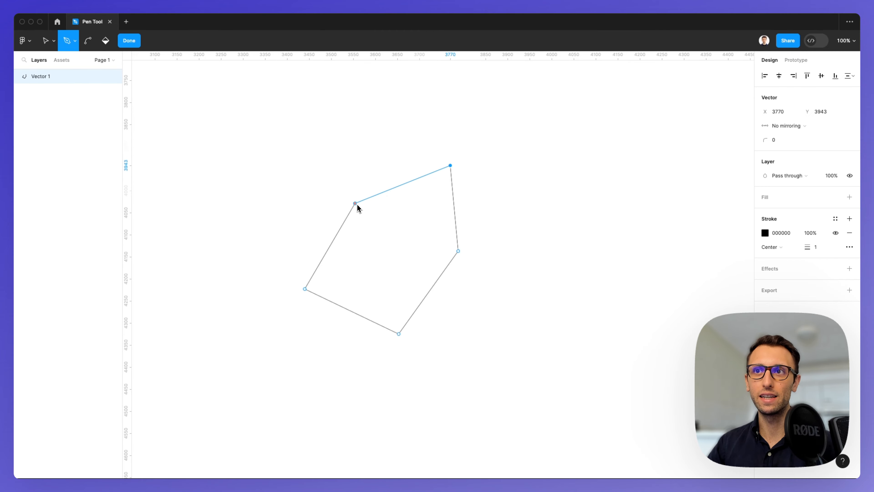
pyautogui.click(357, 204)
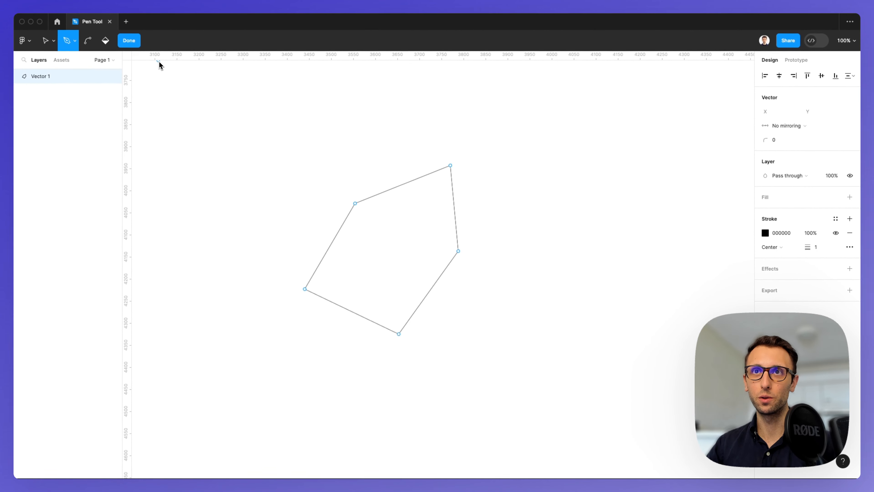
pyautogui.click(132, 41)
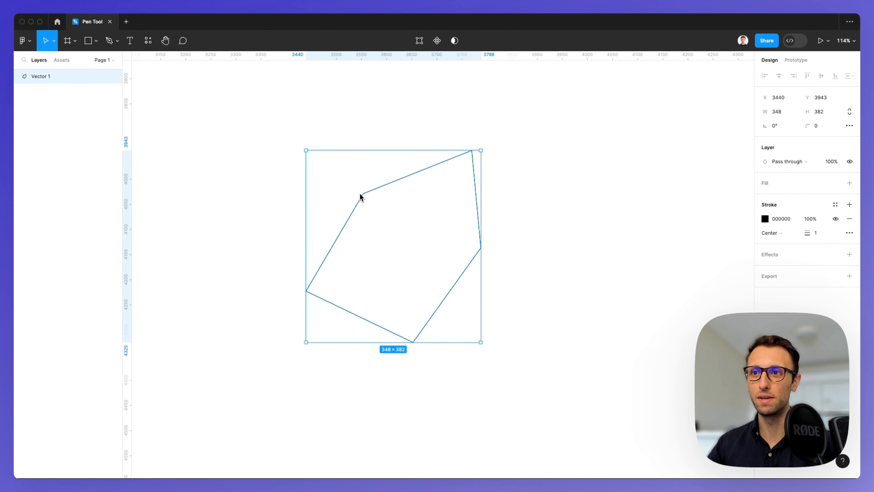
# - Add a fill to the polygon, color it 008A58, and set its stroke weight to 4
pyautogui.keyDown('ctrl'); pyautogui.scroll(5, 360, 197); pyautogui.keyUp('ctrl')
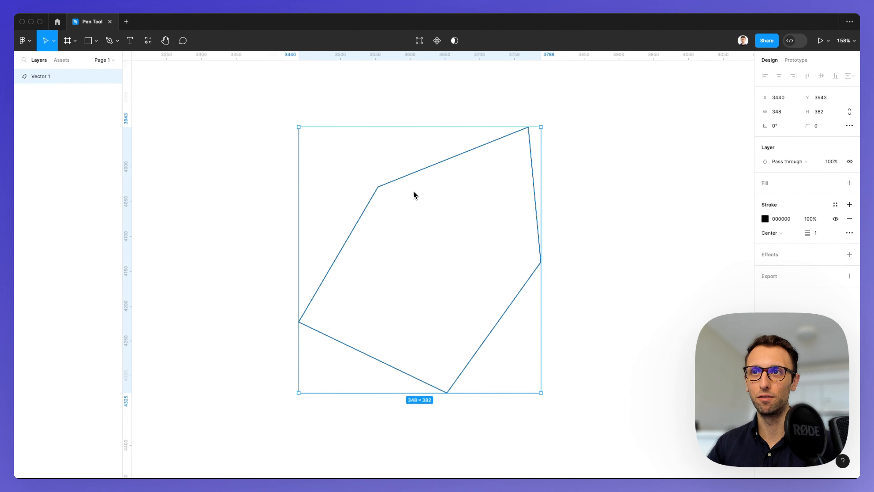
pyautogui.click(802, 190)
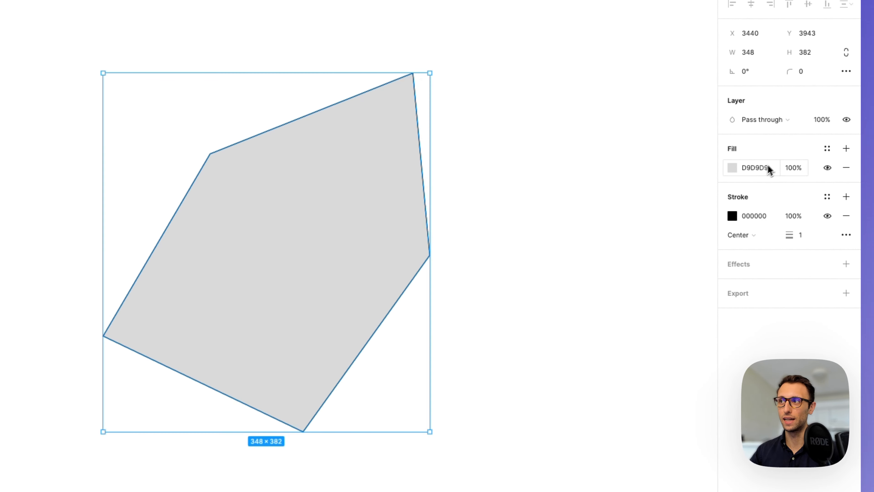
pyautogui.click(732, 168)
pyautogui.moveTo(717, 208); pyautogui.dragTo(740, 281)
pyautogui.moveTo(656, 363); pyautogui.dragTo(653, 363)
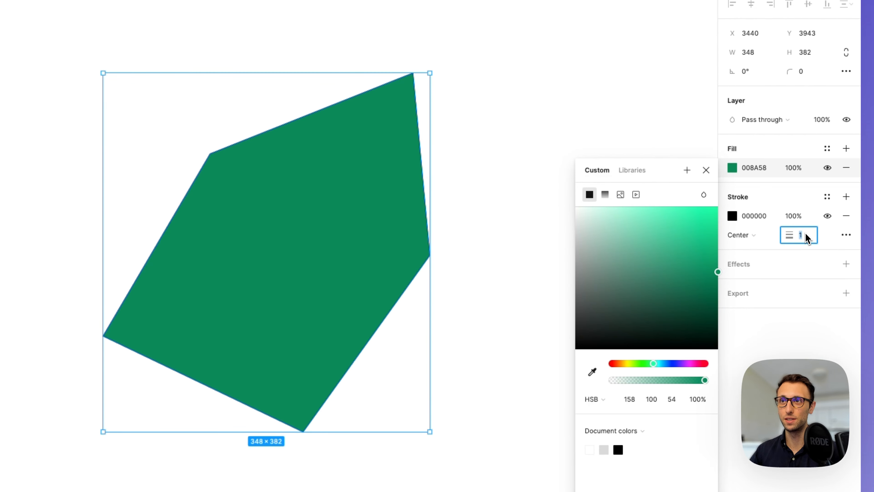
pyautogui.write('4')
pyautogui.press('Return')
# - Draw a closed curved blob with the Pen tool in empty canvas space, dragging out handles at each anchor
pyautogui.scroll(-3, 400, 186)
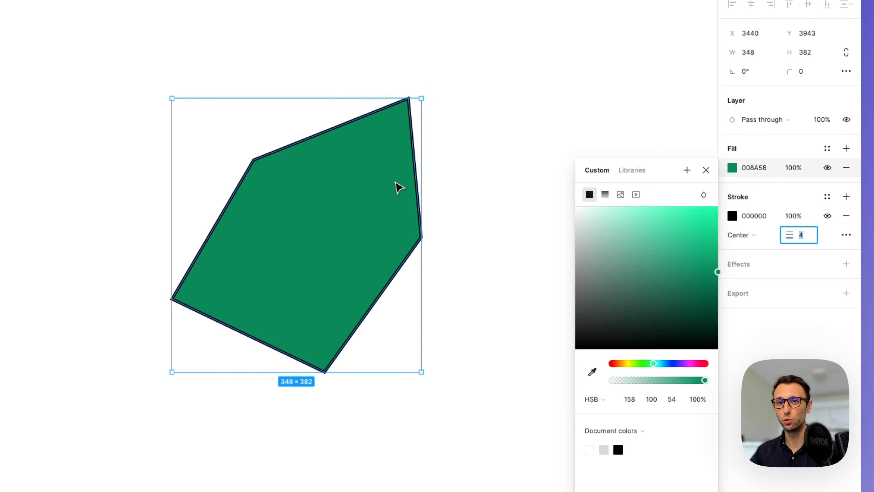
pyautogui.hscroll(3, 397, 187)
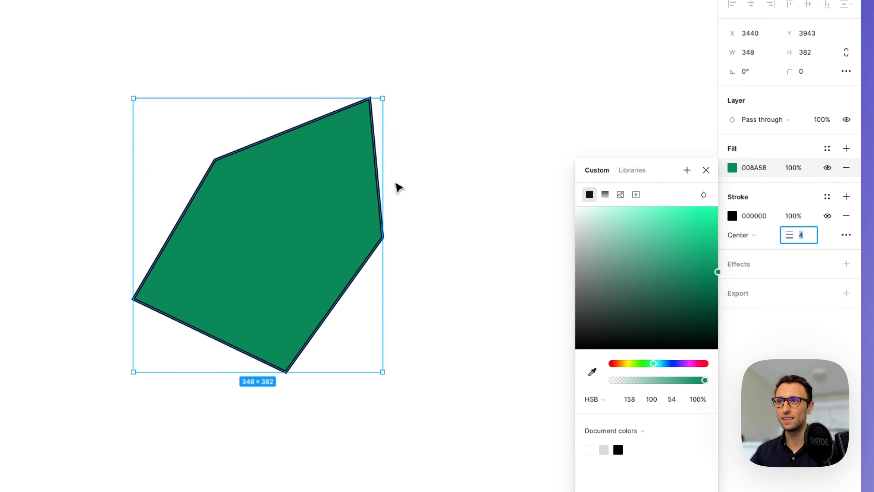
pyautogui.click(431, 181)
pyautogui.scroll(-3, 419, 188)
pyautogui.hscroll(3, 419, 187)
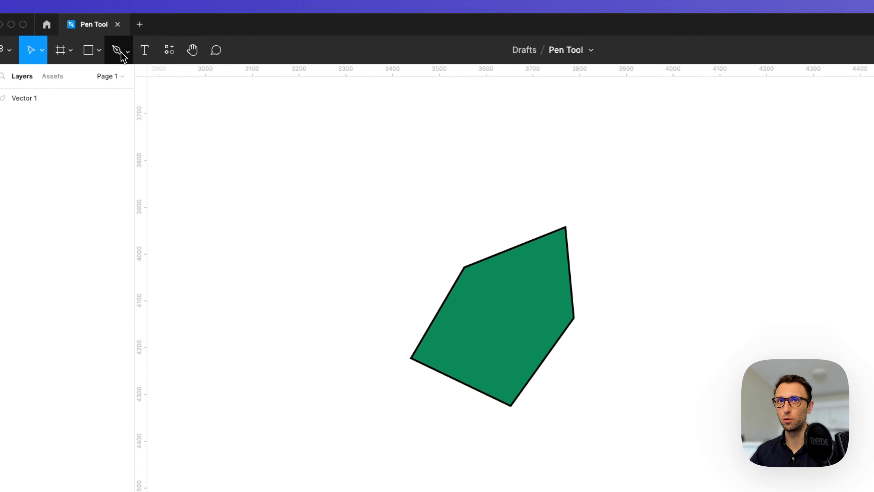
pyautogui.click(125, 53)
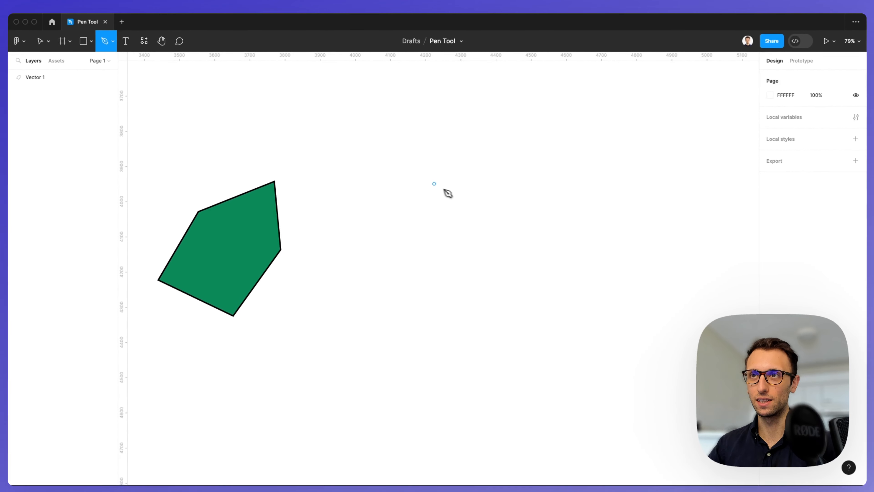
pyautogui.hscroll(10, 451, 182)
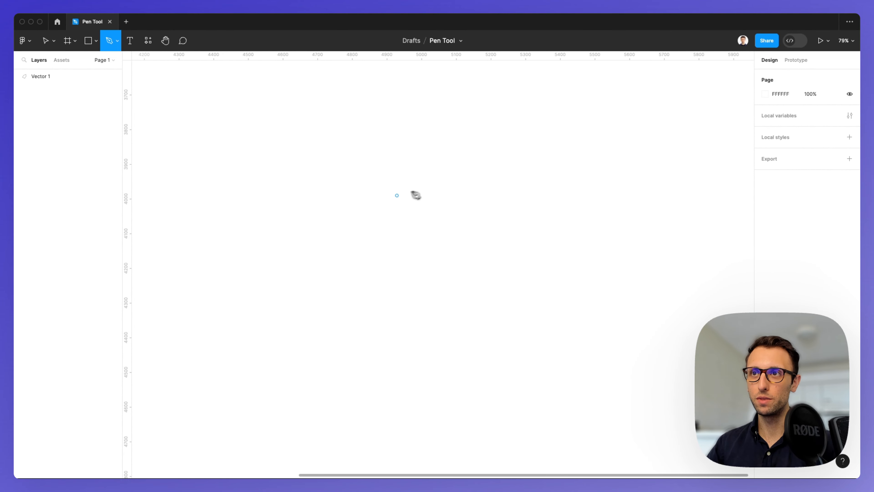
pyautogui.click(382, 188)
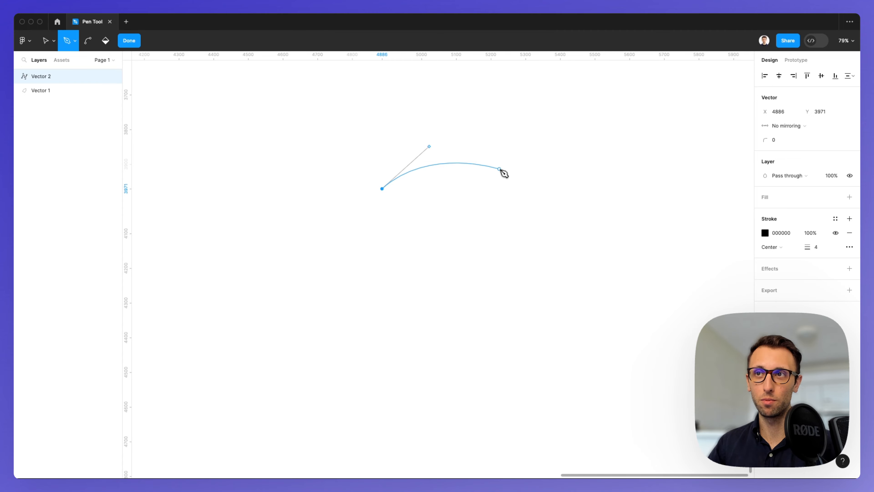
pyautogui.moveTo(502, 171); pyautogui.dragTo(534, 218)
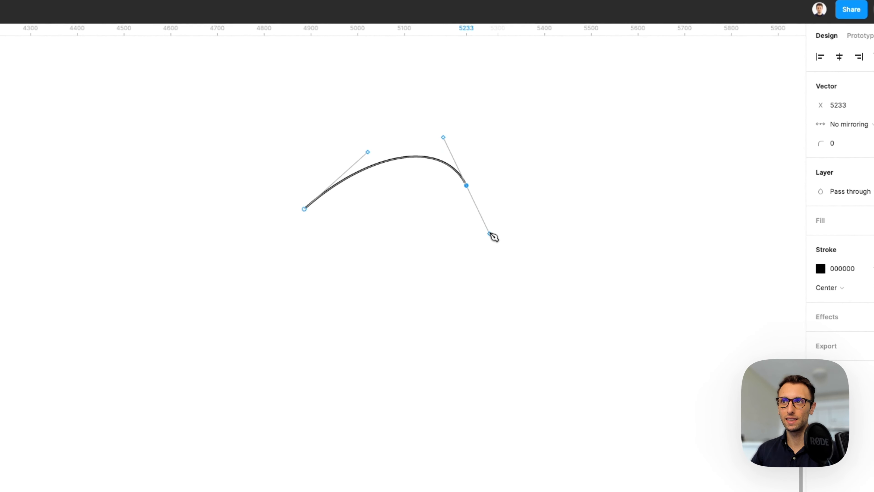
pyautogui.moveTo(509, 249); pyautogui.dragTo(558, 145)
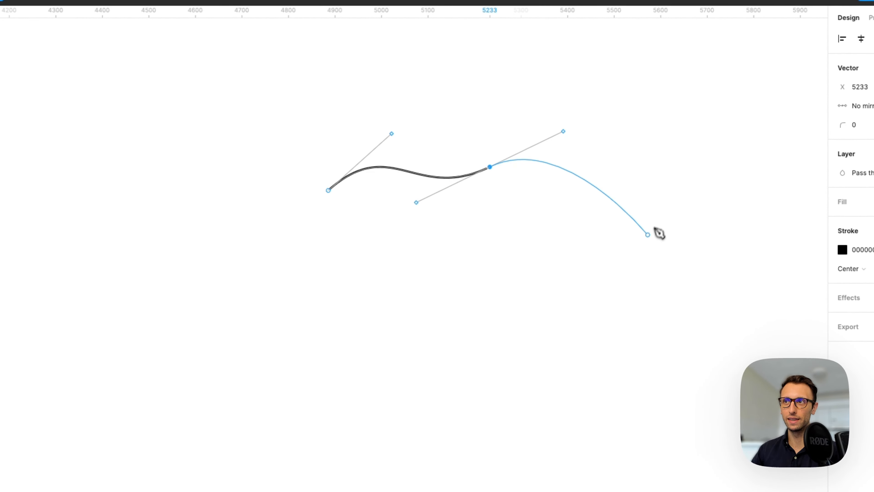
pyautogui.moveTo(644, 228); pyautogui.dragTo(593, 314)
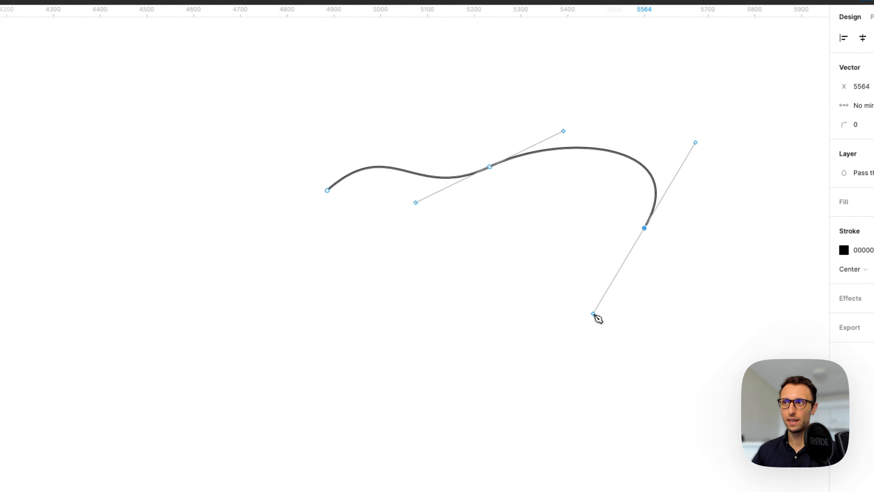
pyautogui.moveTo(457, 316); pyautogui.dragTo(374, 294)
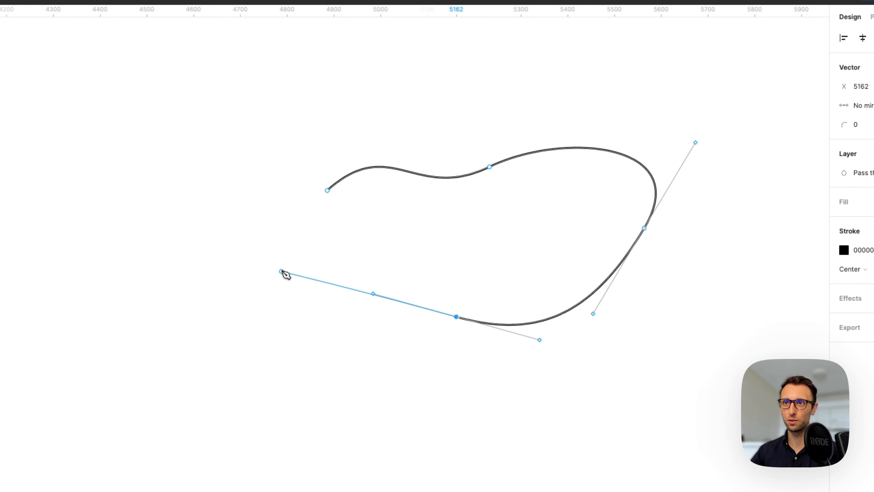
pyautogui.moveTo(282, 272); pyautogui.dragTo(267, 183)
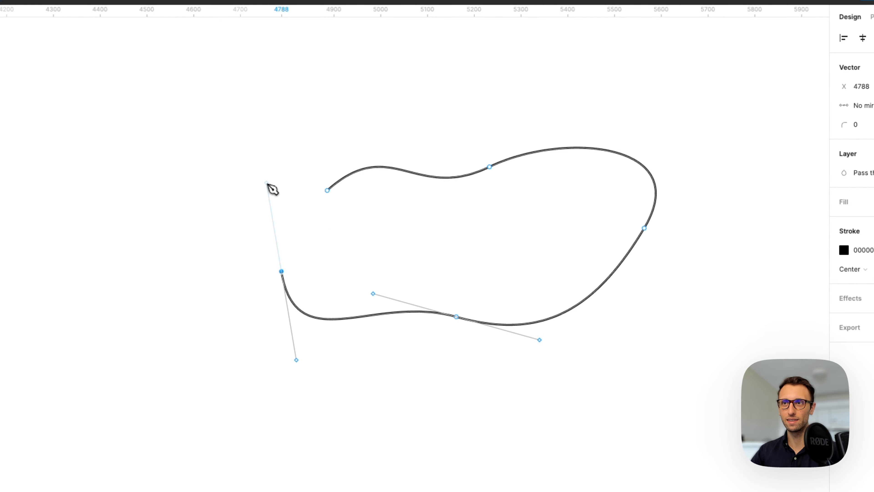
pyautogui.click(326, 190)
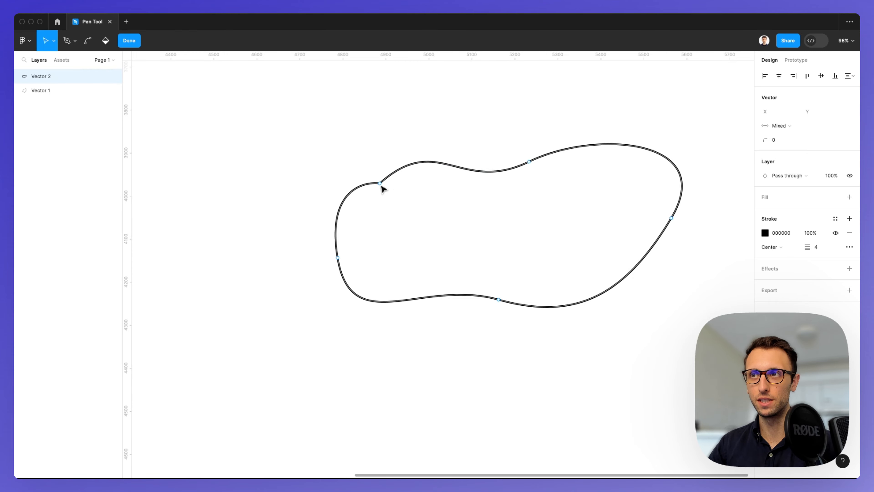
# - Reshape the top of the blob by raising the upper anchor and leveling and lengthening its handles
pyautogui.click(529, 162)
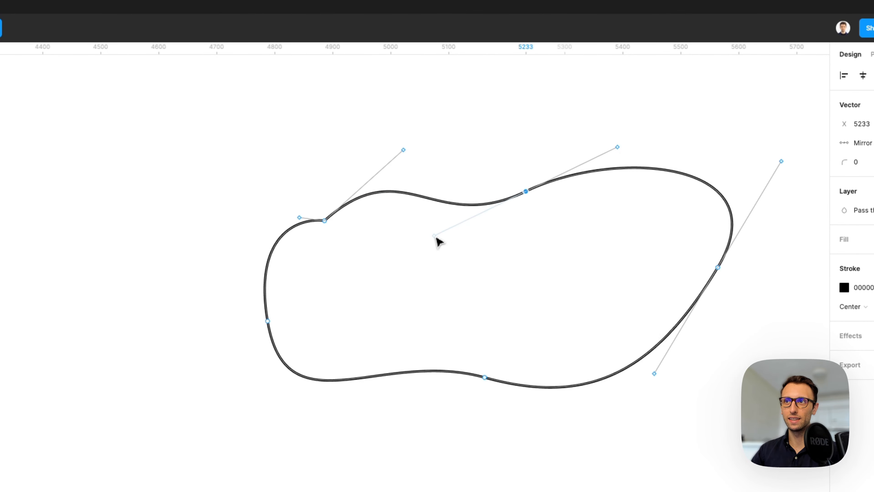
pyautogui.moveTo(439, 241); pyautogui.dragTo(422, 237)
pyautogui.moveTo(527, 192); pyautogui.dragTo(557, 136)
pyautogui.hscroll(3, 559, 144)
pyautogui.scroll(2, 559, 144)
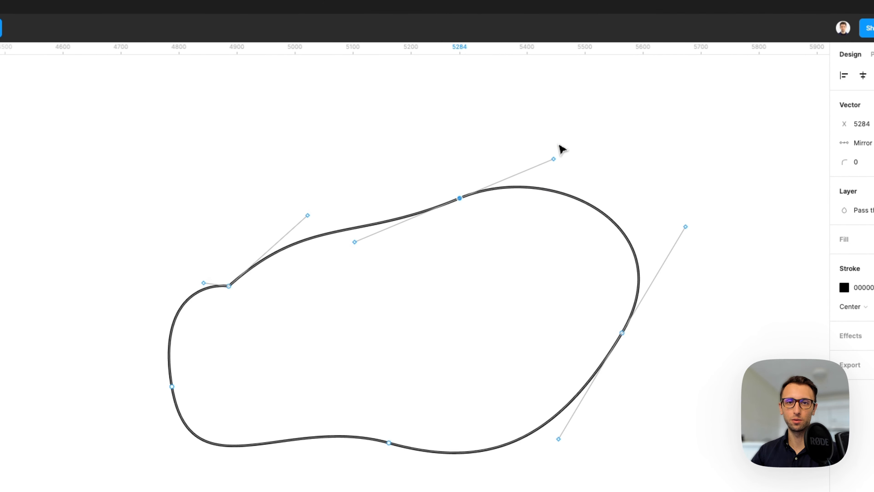
pyautogui.scroll(2, 562, 151)
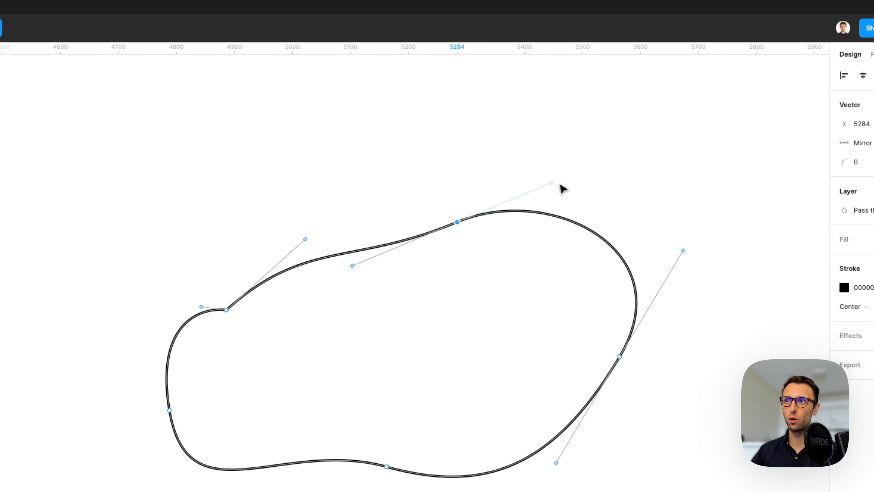
pyautogui.moveTo(554, 184); pyautogui.dragTo(593, 222)
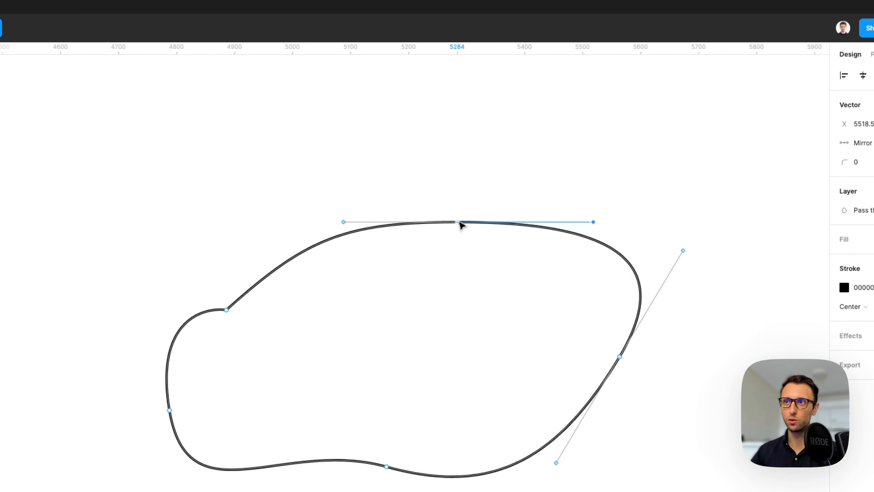
pyautogui.moveTo(460, 225); pyautogui.dragTo(474, 135)
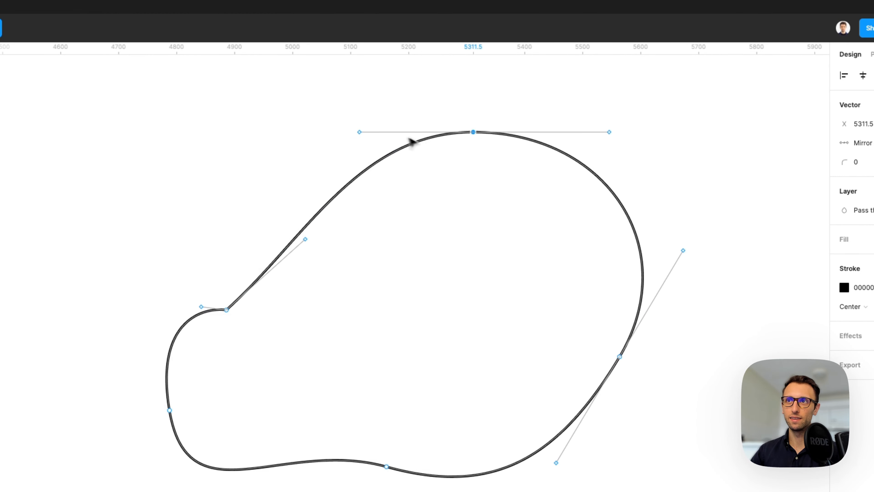
pyautogui.moveTo(362, 133); pyautogui.dragTo(332, 134)
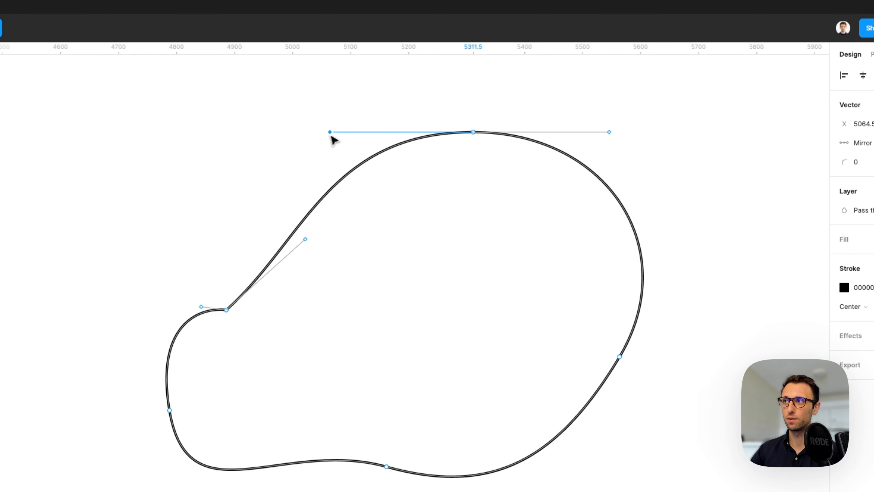
# - Set the top anchor's handle mirroring to No mirroring
pyautogui.click(473, 133)
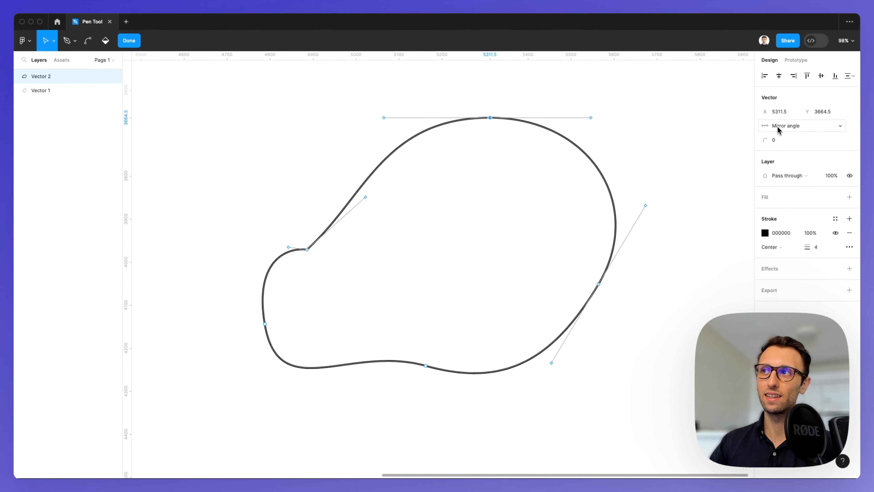
pyautogui.click(776, 129)
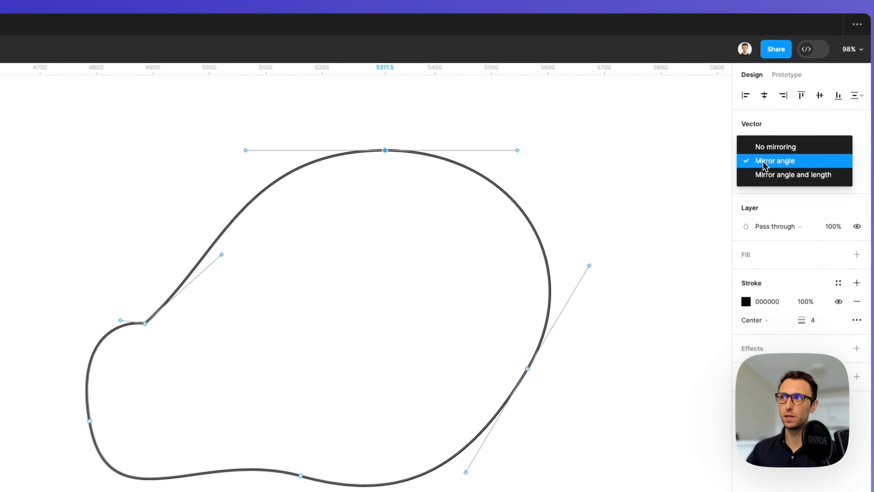
pyautogui.click(775, 150)
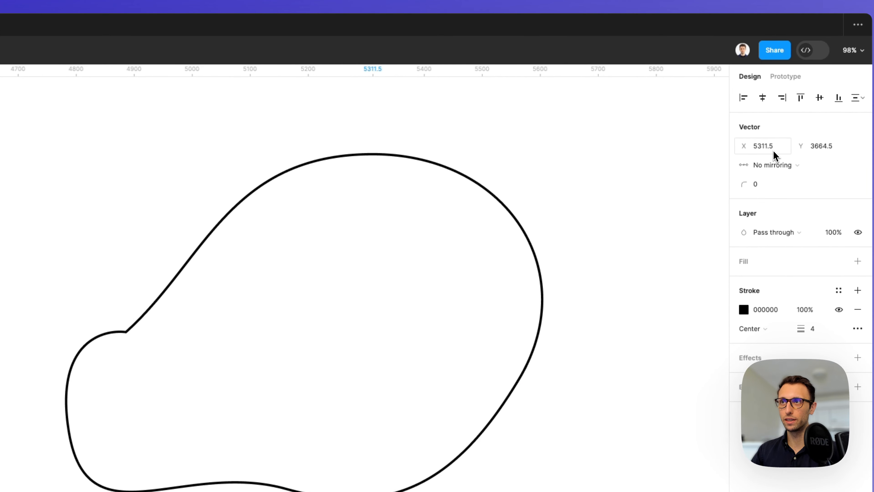
# - Drag the top anchor's two handles independently, then undo both handle moves
pyautogui.click(377, 155)
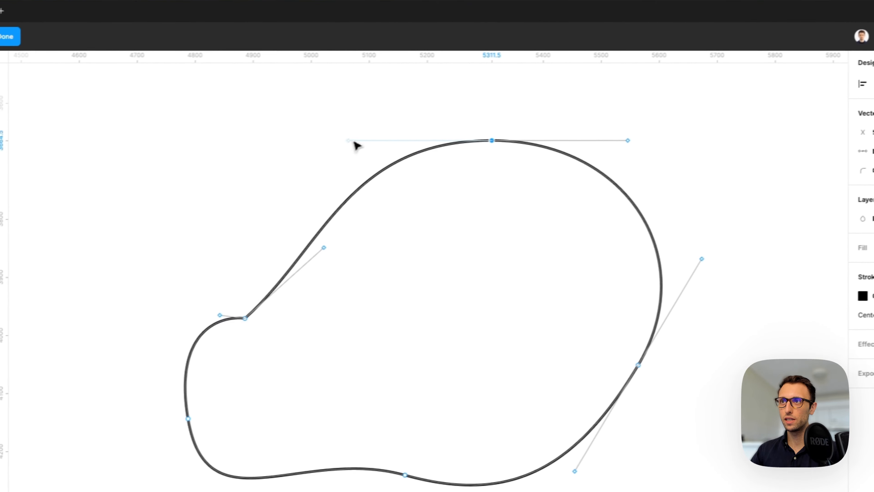
pyautogui.moveTo(231, 153); pyautogui.dragTo(239, 181)
pyautogui.moveTo(375, 168); pyautogui.dragTo(473, 208)
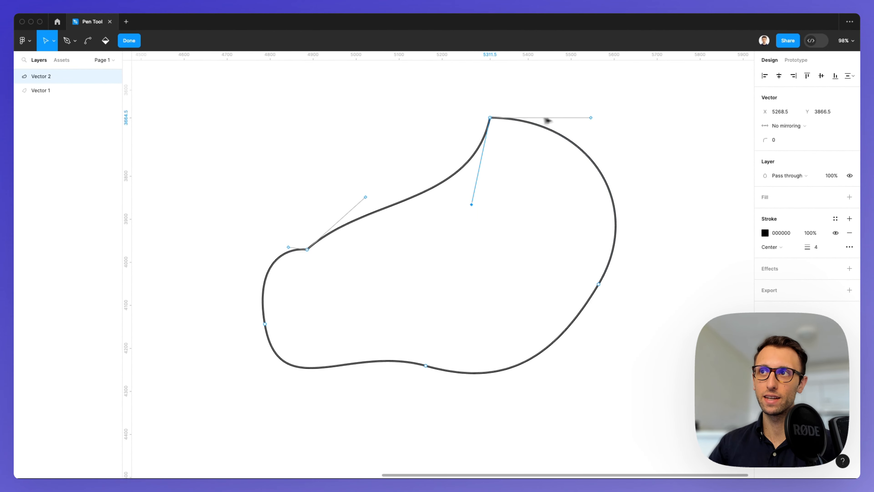
pyautogui.moveTo(590, 117)
pyautogui.mouseDown()
pyautogui.moveTo(564, 176)
pyautogui.moveTo(596, 109)
pyautogui.moveTo(591, 102)
pyautogui.mouseUp()
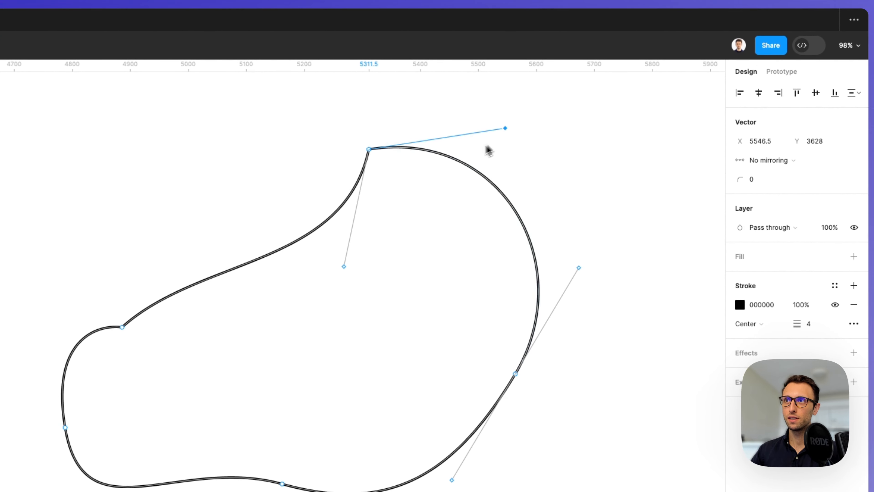
pyautogui.press('super+z')
pyautogui.press('super+z')
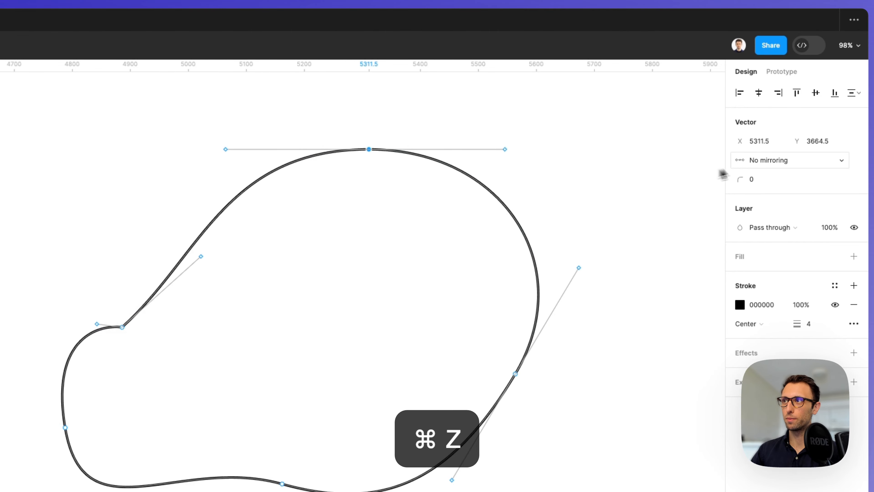
# - Switch the top anchor's mirroring to Mirror angle and rotate its handles to tilt the curve
pyautogui.click(770, 161)
pyautogui.click(775, 175)
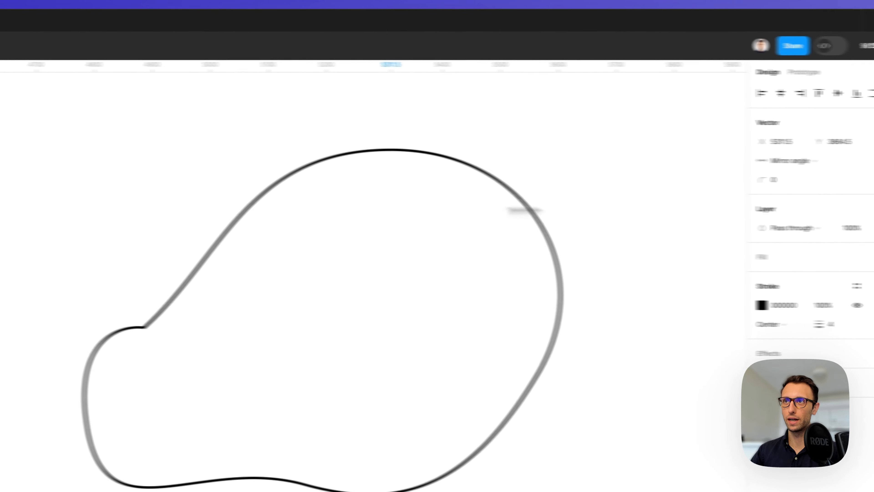
pyautogui.moveTo(377, 152)
pyautogui.mouseDown()
pyautogui.moveTo(388, 197)
pyautogui.moveTo(422, 227)
pyautogui.moveTo(349, 204)
pyautogui.moveTo(348, 124)
pyautogui.moveTo(366, 132)
pyautogui.moveTo(382, 117)
pyautogui.moveTo(383, 147)
pyautogui.mouseUp()
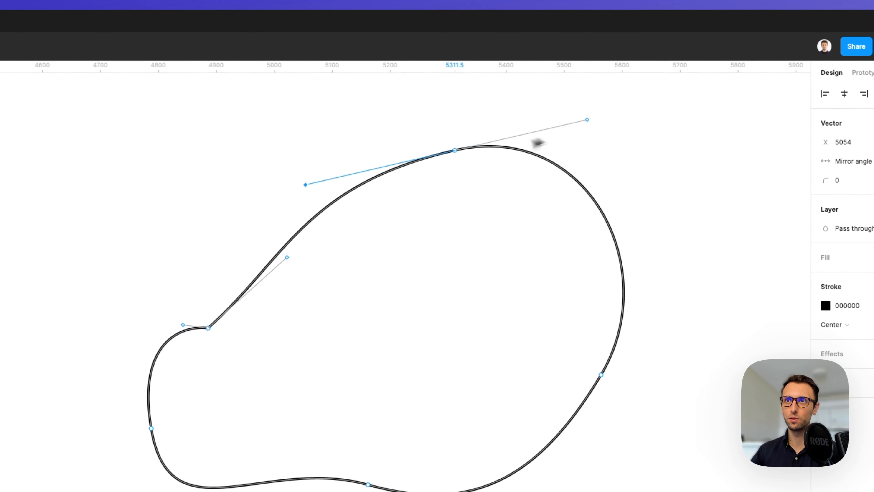
pyautogui.moveTo(307, 185); pyautogui.dragTo(284, 148)
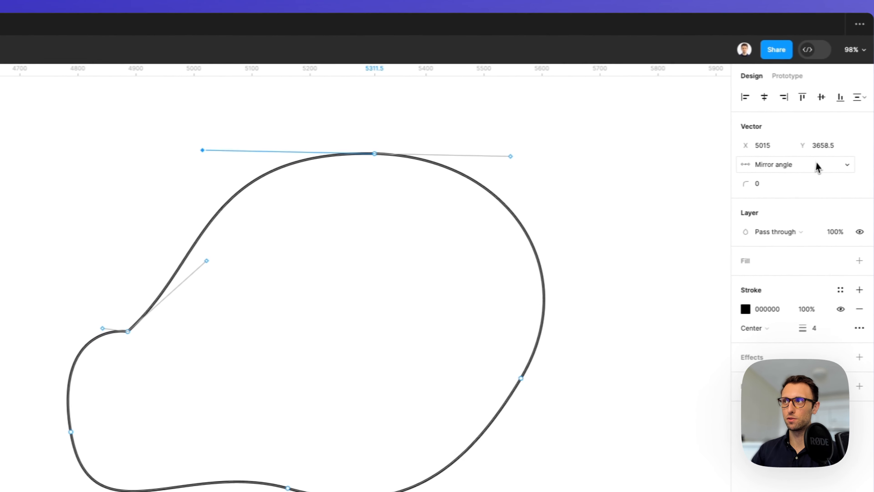
# - Set the top anchor's handle mirroring to Mirror angle and length and drag its handles symmetrically
pyautogui.click(857, 161)
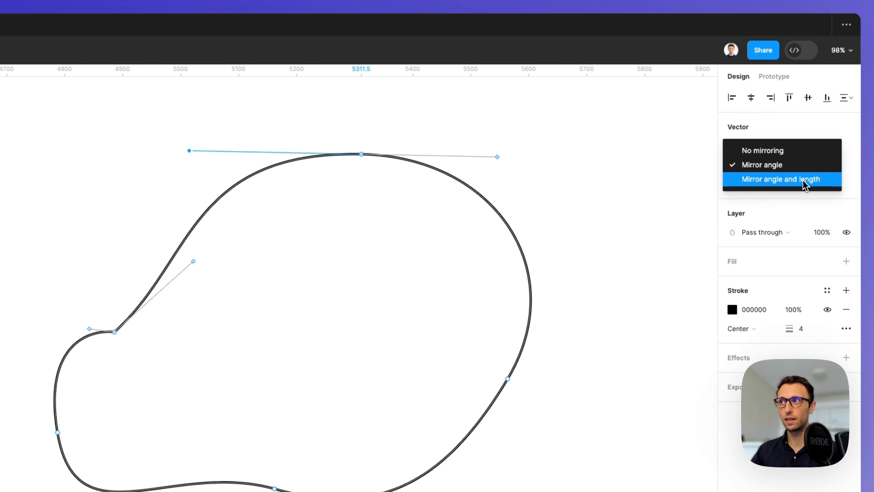
pyautogui.click(804, 180)
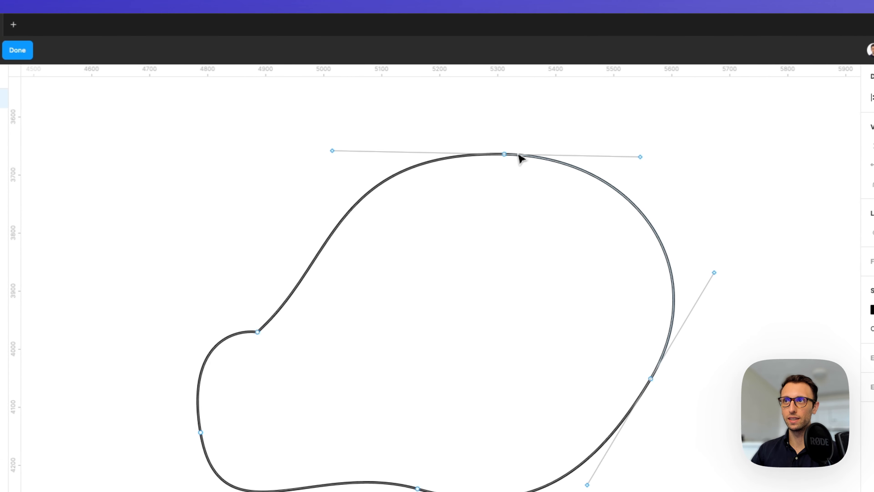
pyautogui.moveTo(334, 150); pyautogui.dragTo(376, 163)
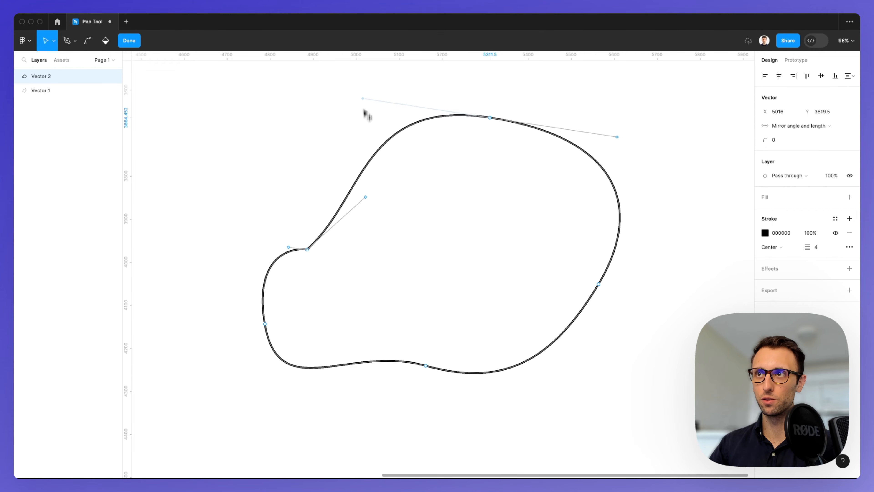
pyautogui.moveTo(365, 111)
pyautogui.mouseDown()
pyautogui.moveTo(363, 94)
pyautogui.moveTo(369, 158)
pyautogui.moveTo(364, 122)
pyautogui.mouseUp()
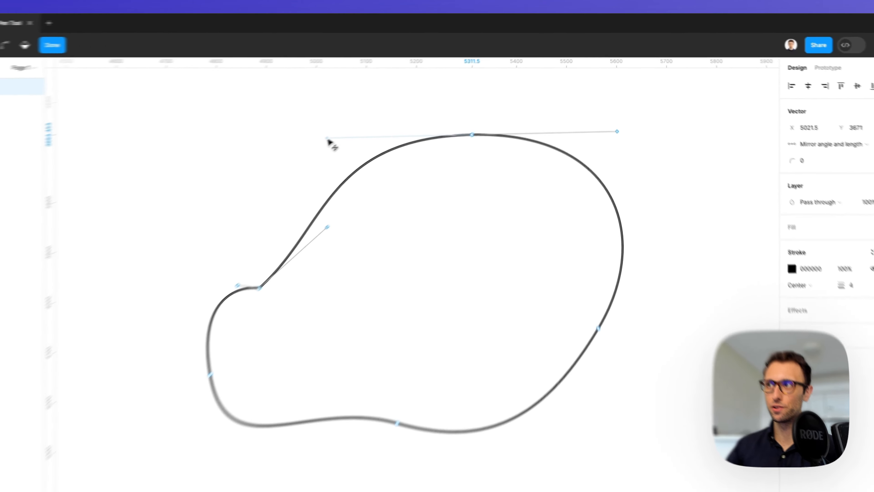
# - Switch the top anchor back to Mirror angle and shorten its left handle independently
pyautogui.click(802, 126)
pyautogui.click(781, 150)
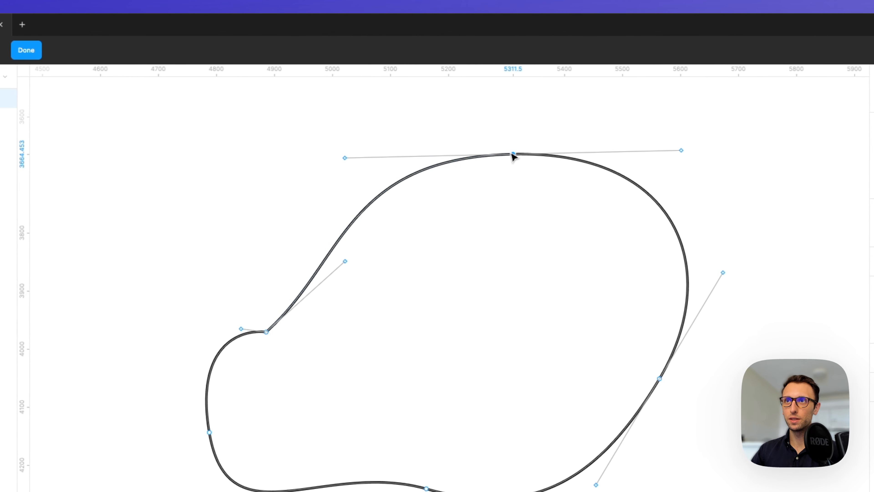
pyautogui.moveTo(328, 158); pyautogui.dragTo(392, 125)
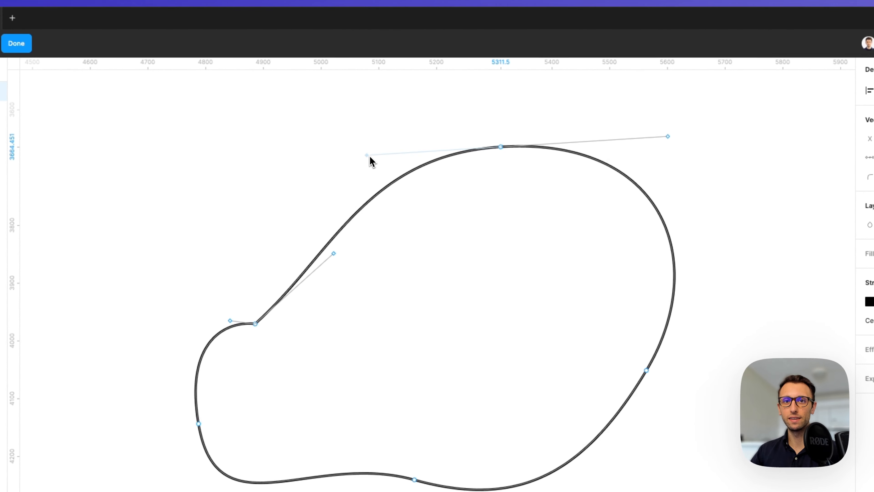
pyautogui.moveTo(370, 155); pyautogui.dragTo(369, 156)
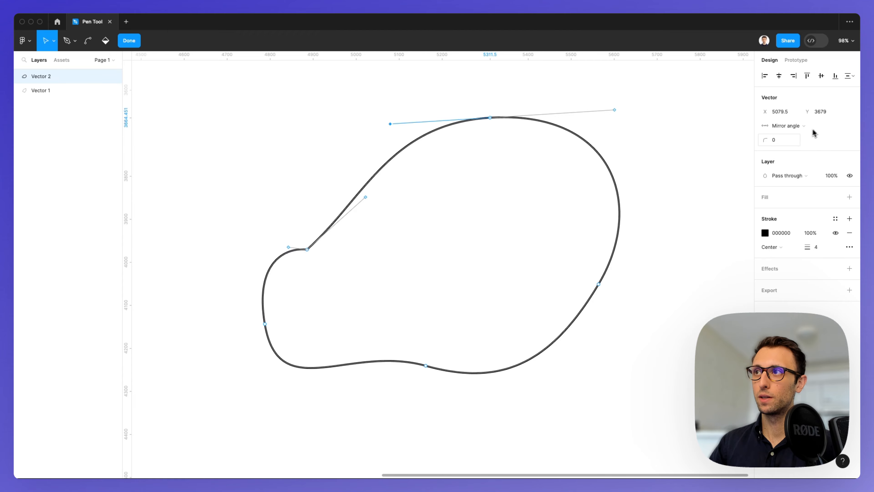
# - Set the top anchor's corner radius to 50
pyautogui.click(774, 139)
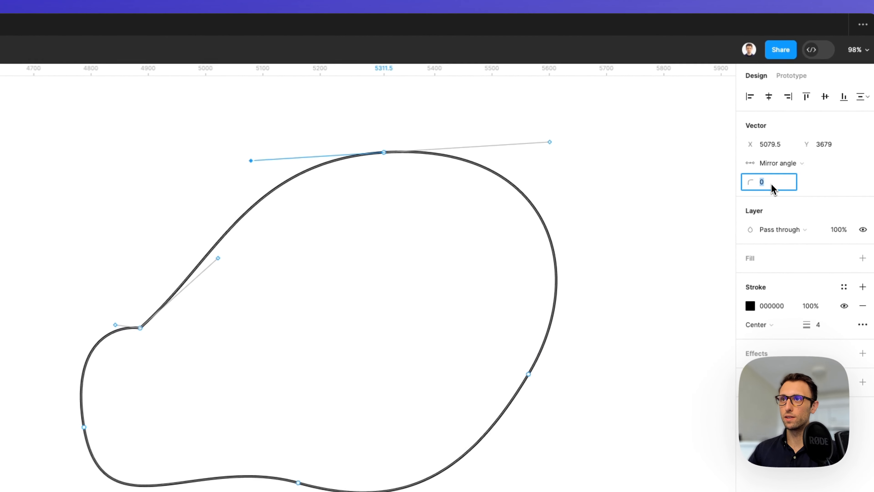
pyautogui.moveTo(346, 129); pyautogui.dragTo(433, 168)
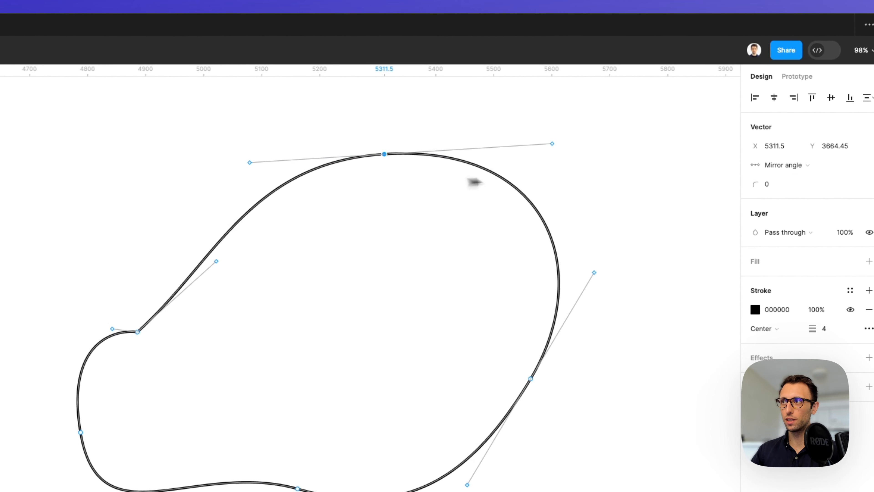
pyautogui.click(779, 188)
pyautogui.write('20')
pyautogui.press('Return')
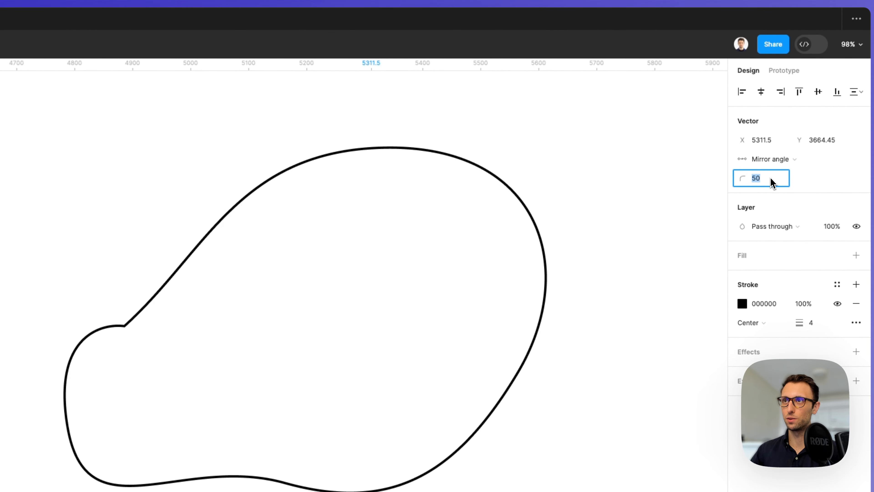
# - Zoom in on the inner corner anchor and set its corner radius to 40 after trying 30 and 50
pyautogui.click(125, 325)
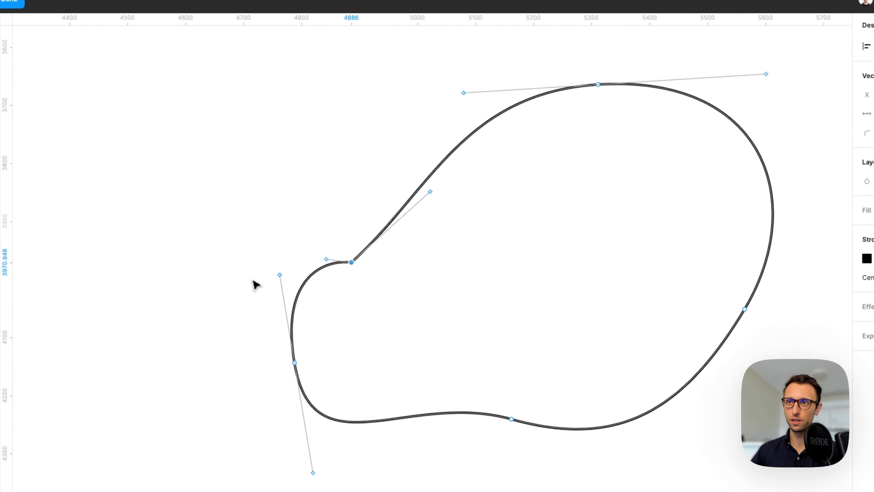
pyautogui.scroll(5, 341, 250)
pyautogui.moveTo(460, 326); pyautogui.dragTo(244, 255)
pyautogui.moveTo(529, 299); pyautogui.dragTo(384, 329)
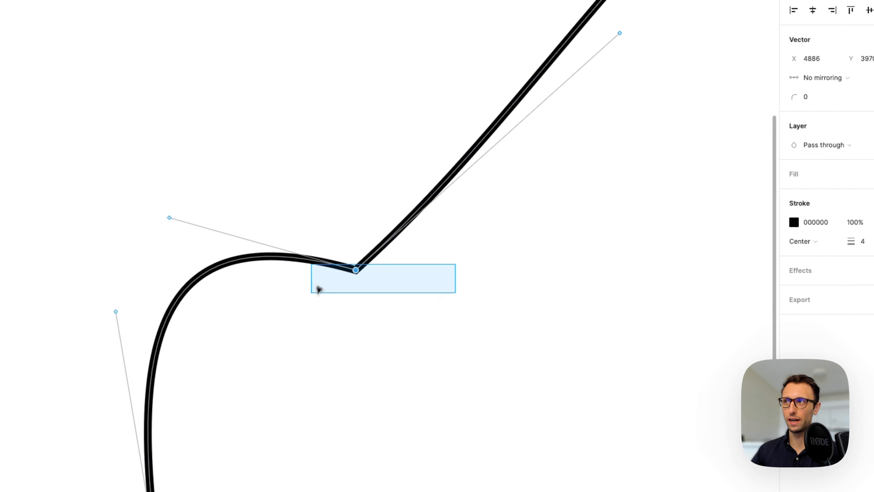
pyautogui.moveTo(319, 289); pyautogui.dragTo(318, 290)
pyautogui.click(805, 97)
pyautogui.write('30')
pyautogui.press('Return')
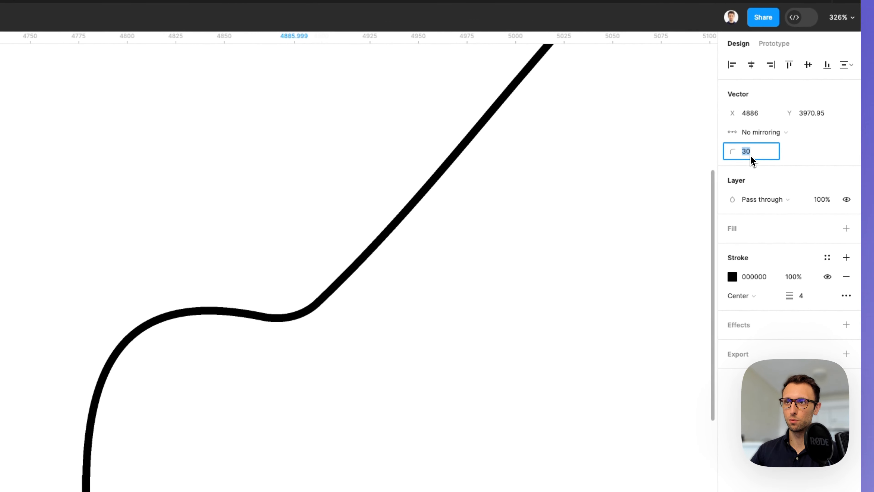
pyautogui.write('50')
pyautogui.press('Return')
pyautogui.write('40')
pyautogui.press('Return')
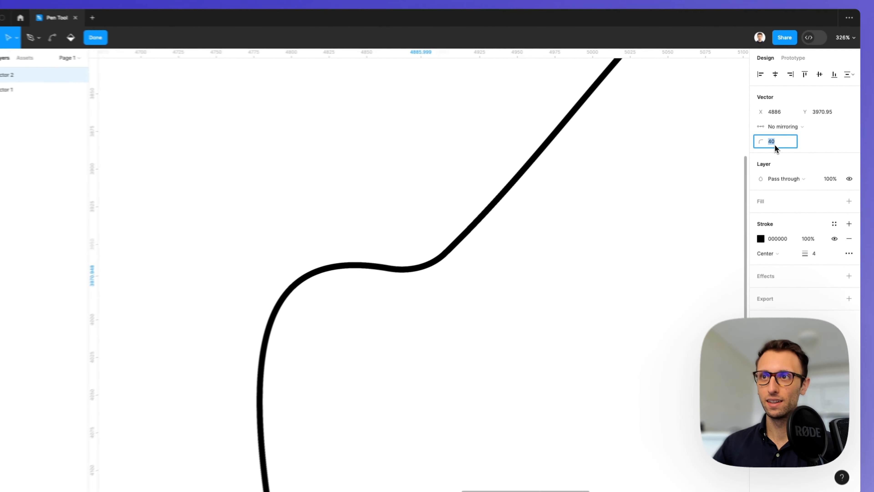
# - Exit vector editing on the blob and add a default fill to it
pyautogui.scroll(-5, 405, 277)
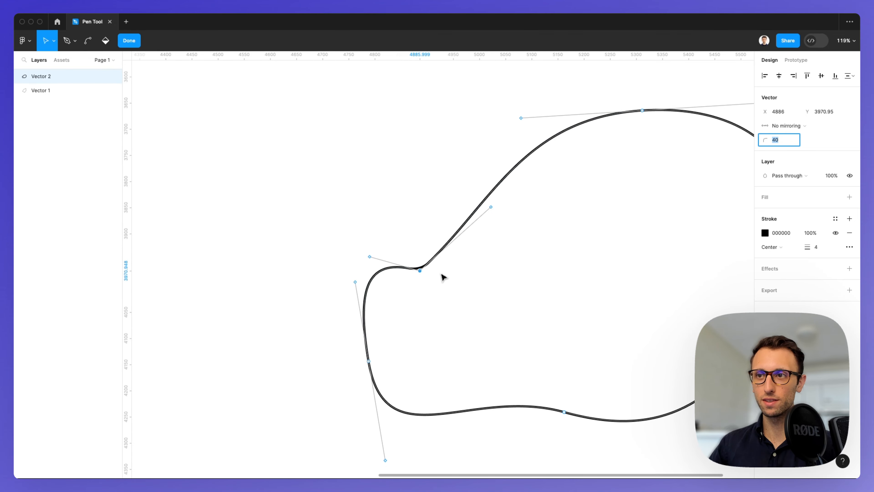
pyautogui.scroll(-3, 442, 278)
pyautogui.press('Escape')
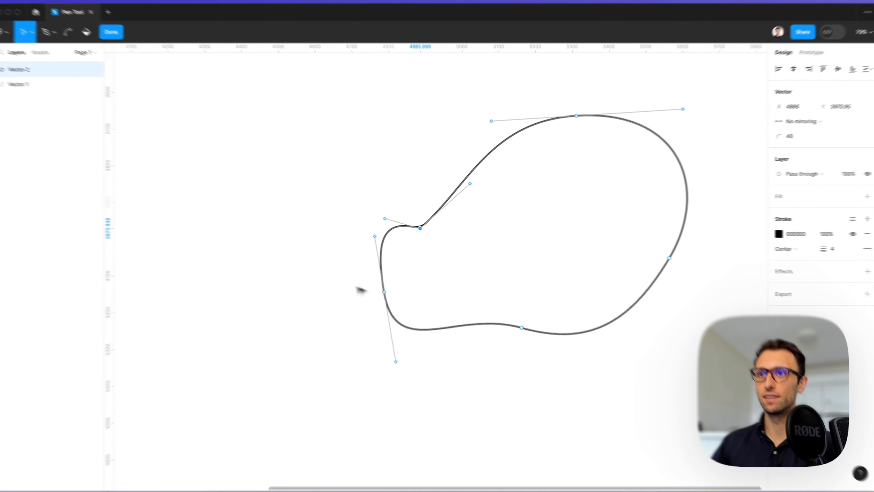
pyautogui.click(319, 276)
pyautogui.moveTo(338, 211); pyautogui.dragTo(388, 217)
pyautogui.press('Escape')
pyautogui.hscroll(5, 289, 215)
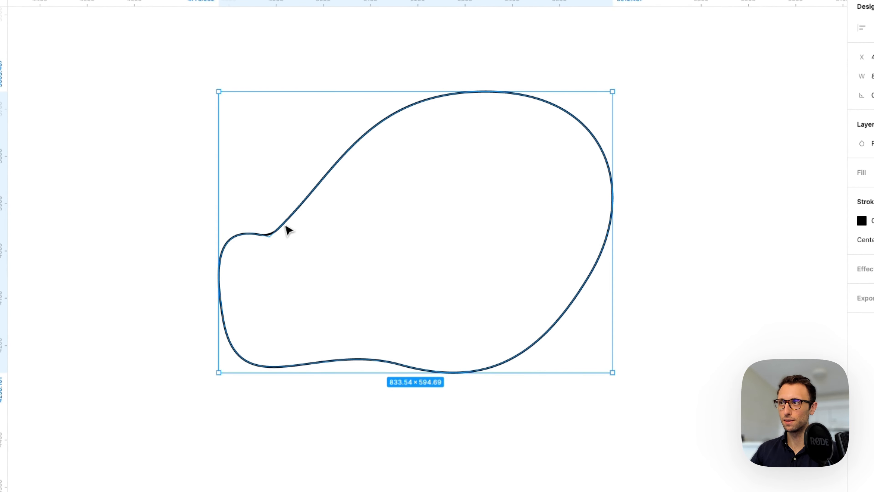
pyautogui.click(869, 173)
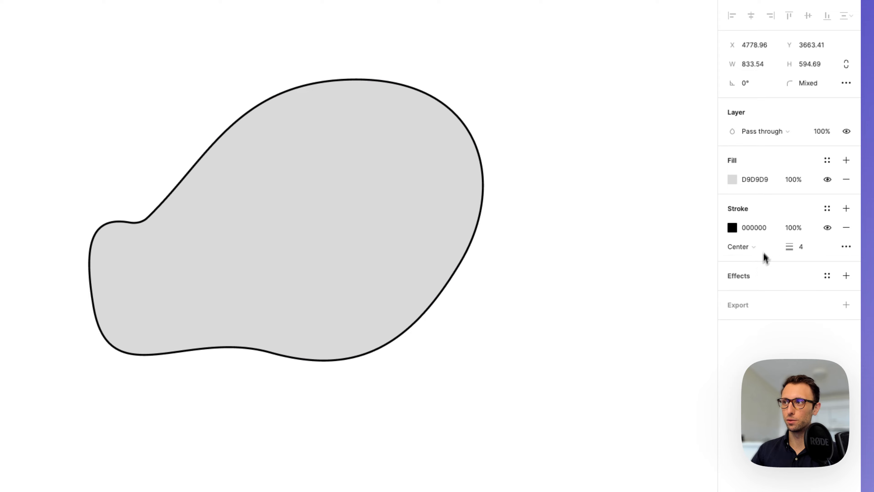
# - Add a drop shadow effect to the blob and set its blur to 24
pyautogui.click(759, 276)
pyautogui.click(757, 295)
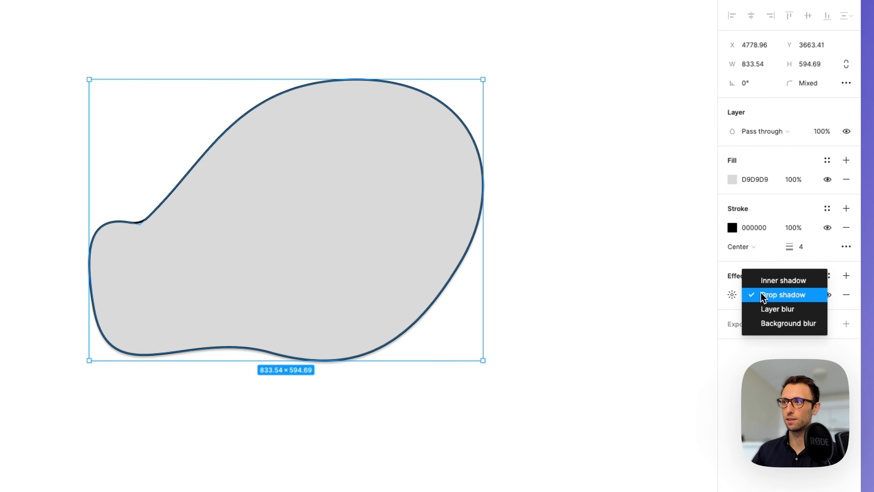
pyautogui.click(756, 292)
pyautogui.click(732, 295)
pyautogui.click(685, 326)
pyautogui.write('24')
pyautogui.press('Return')
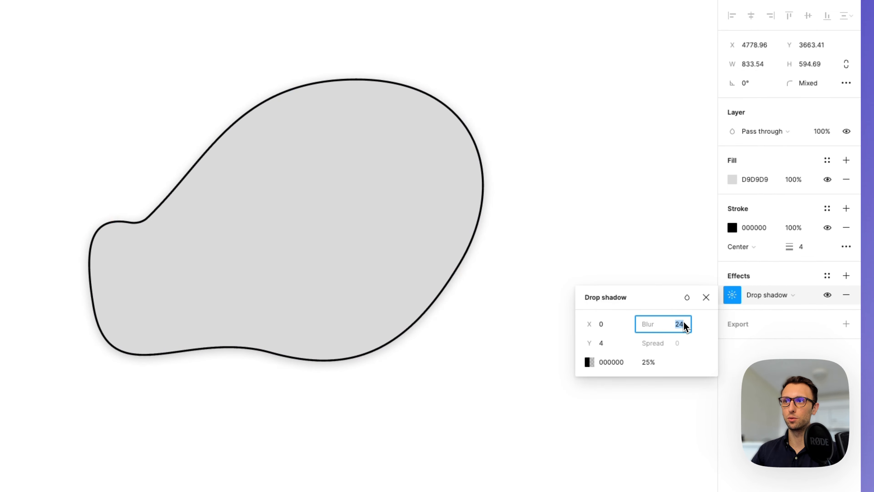
pyautogui.click(578, 241)
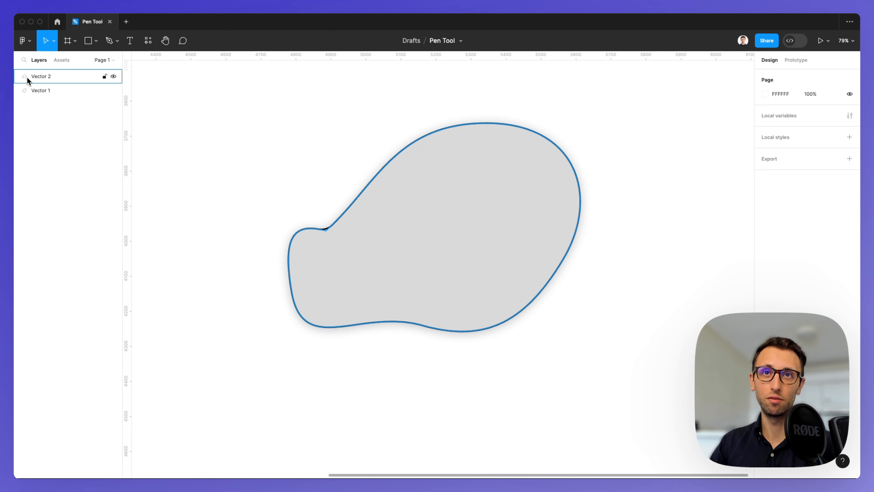
# - Re-enter vector editing on the blob and move the inner corner anchor up and to the right
pyautogui.click(429, 208)
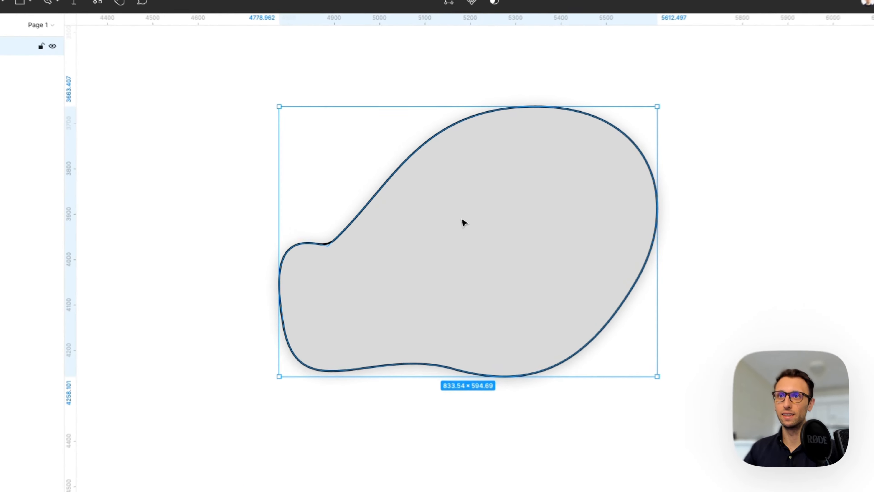
pyautogui.doubleClick(461, 219)
pyautogui.moveTo(328, 248); pyautogui.dragTo(366, 236)
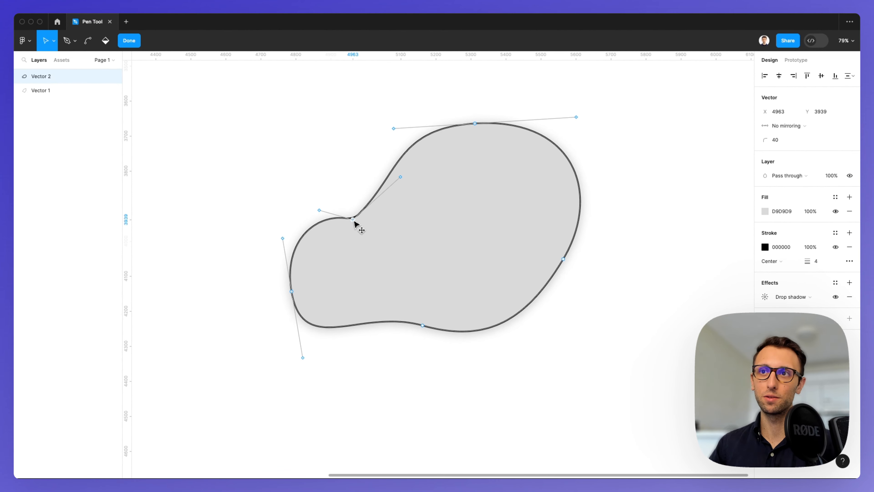
# - Select all anchors and use the Paint bucket to toggle the blob's fill off
pyautogui.press('super+a')
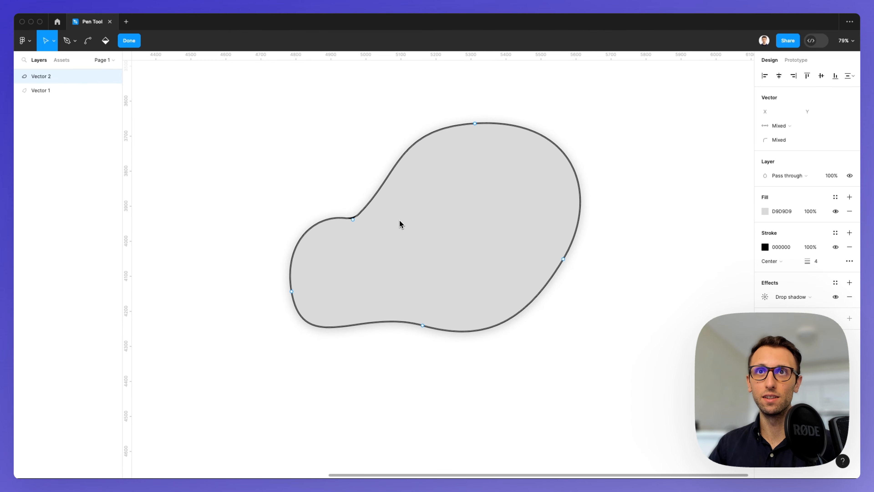
pyautogui.click(106, 42)
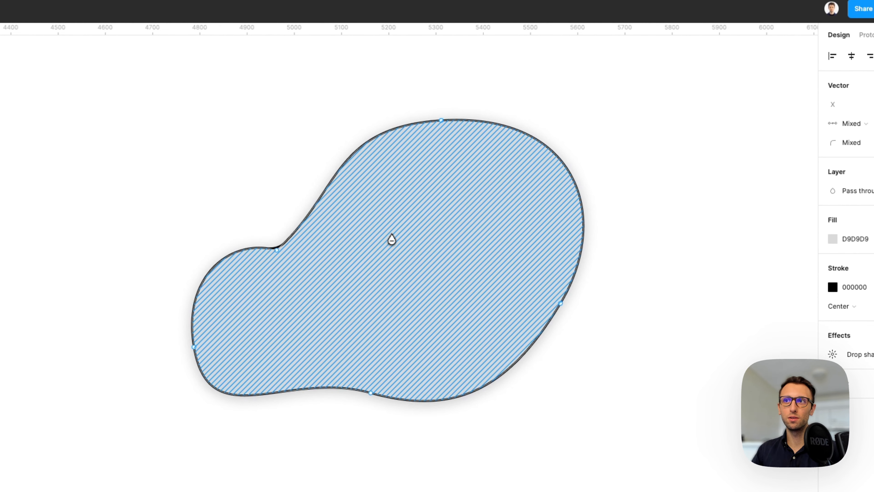
pyautogui.keyDown('alt'); pyautogui.click(396, 232); pyautogui.keyUp('alt')
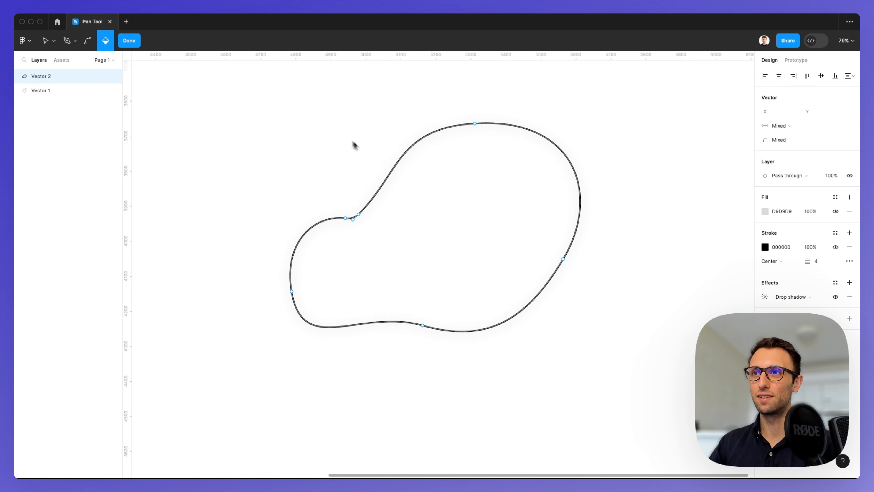
# - Finish vector editing and deselect the blob
pyautogui.scroll(2, 476, 174)
pyautogui.scroll(-3, 476, 171)
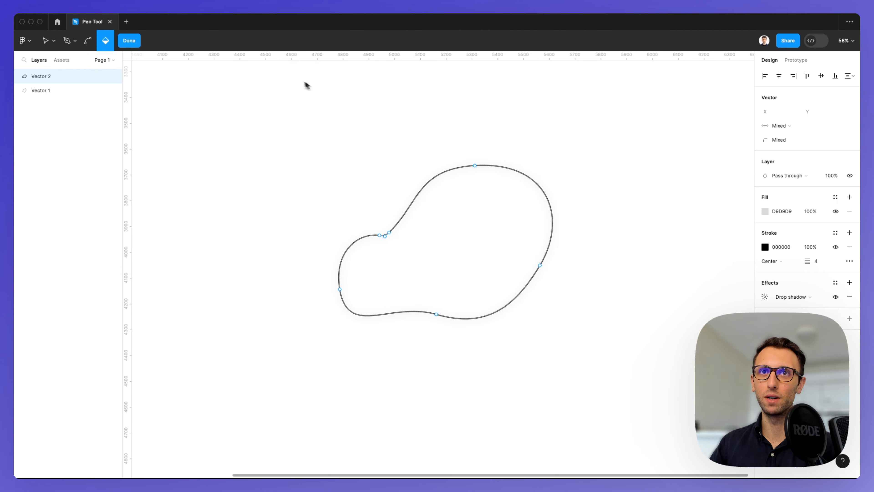
pyautogui.click(133, 41)
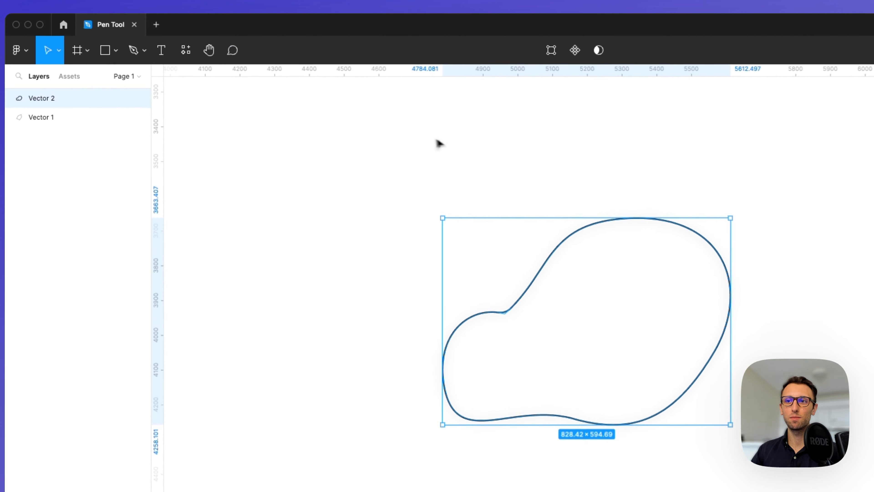
pyautogui.click(347, 112)
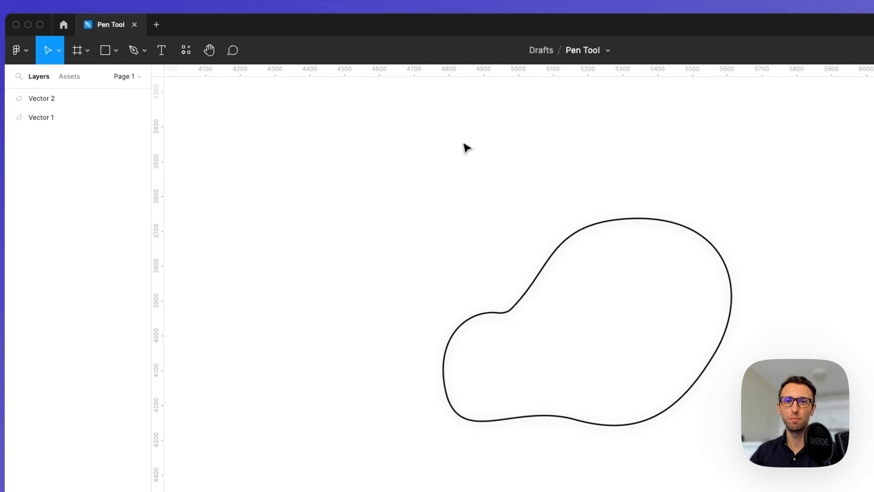